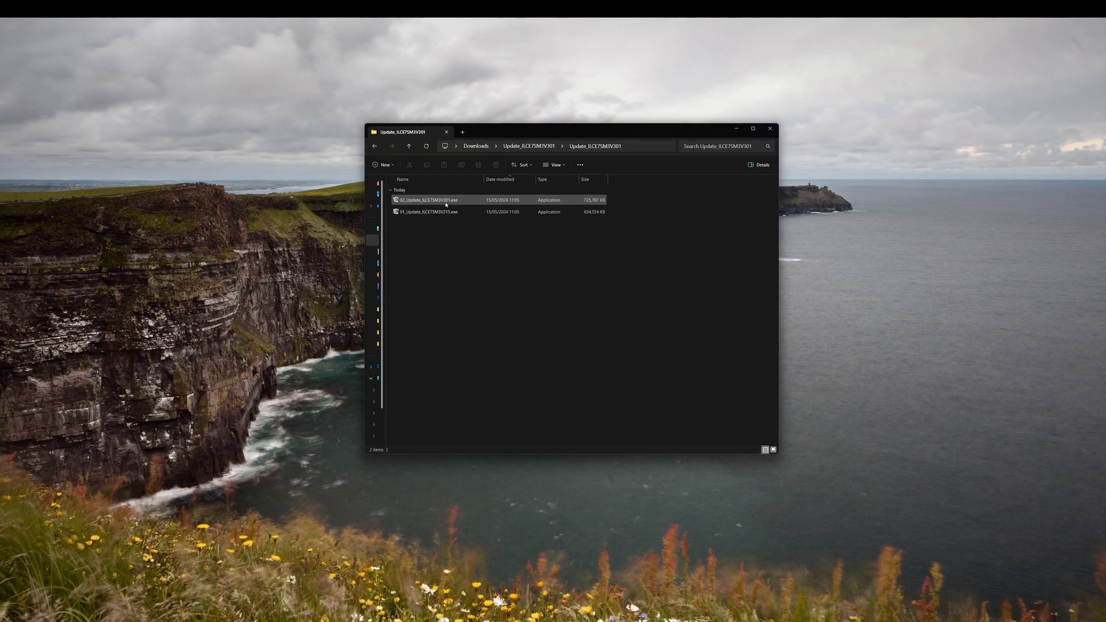
Step: Launch 02_Update_ILCE7SM3V301.exe from Downloads > Update_ILCE7SM3V301 to start the System Software Updater
double_click(446, 200)
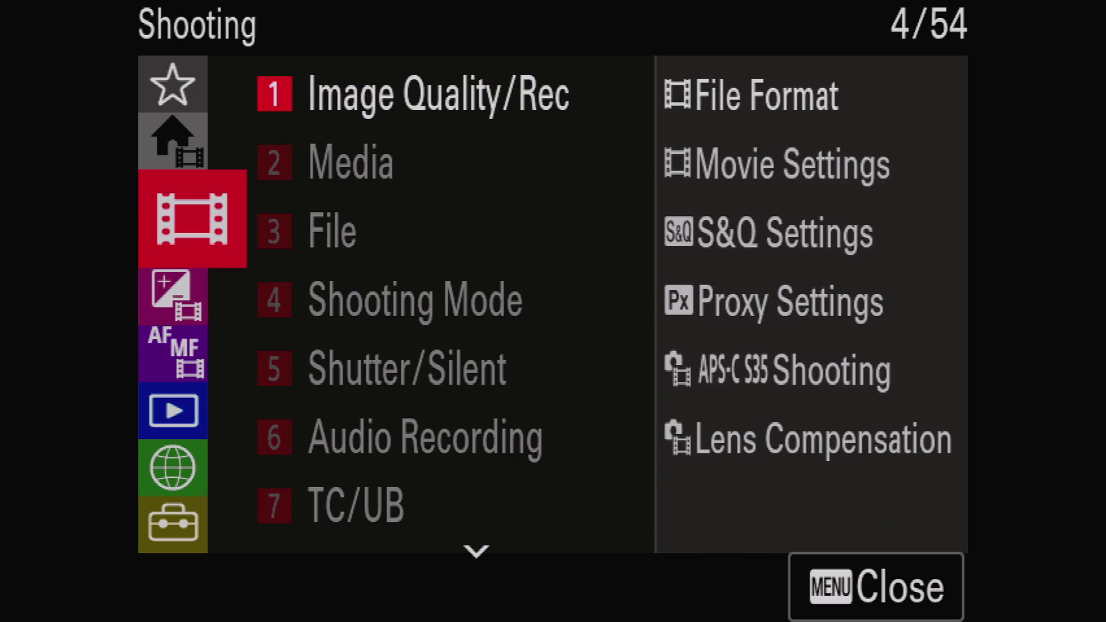
Step: Browse from the shooting settings into the Network settings list
key(Down)
key(Down)
key(Down)
key(Right)
key(Down)
key(Down)
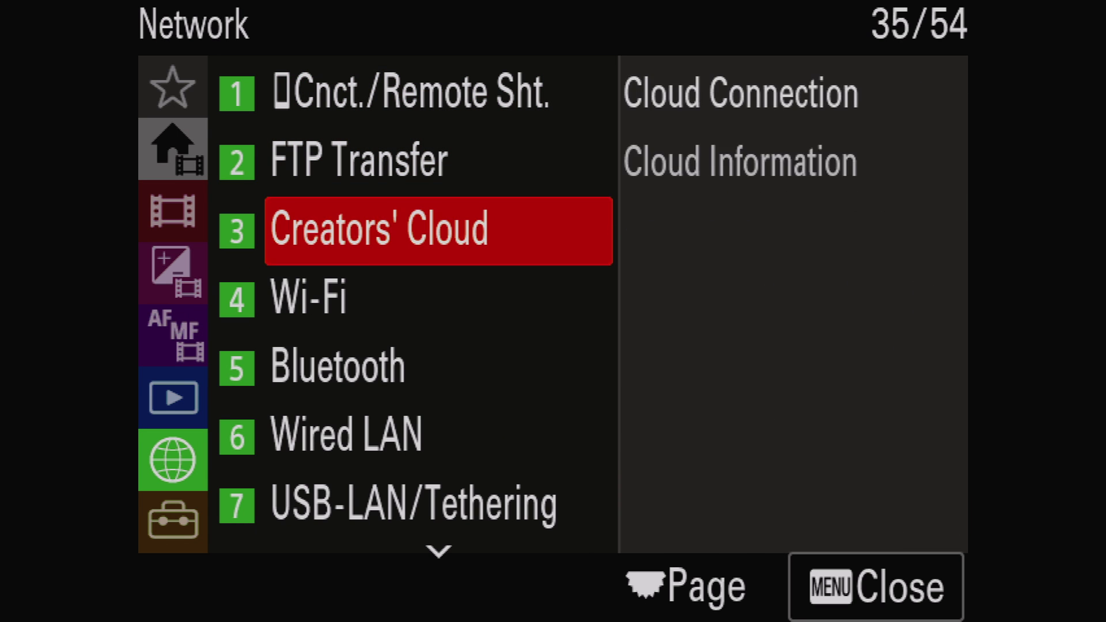
key(Down)
key(Down)
key(Down)
key(Down)
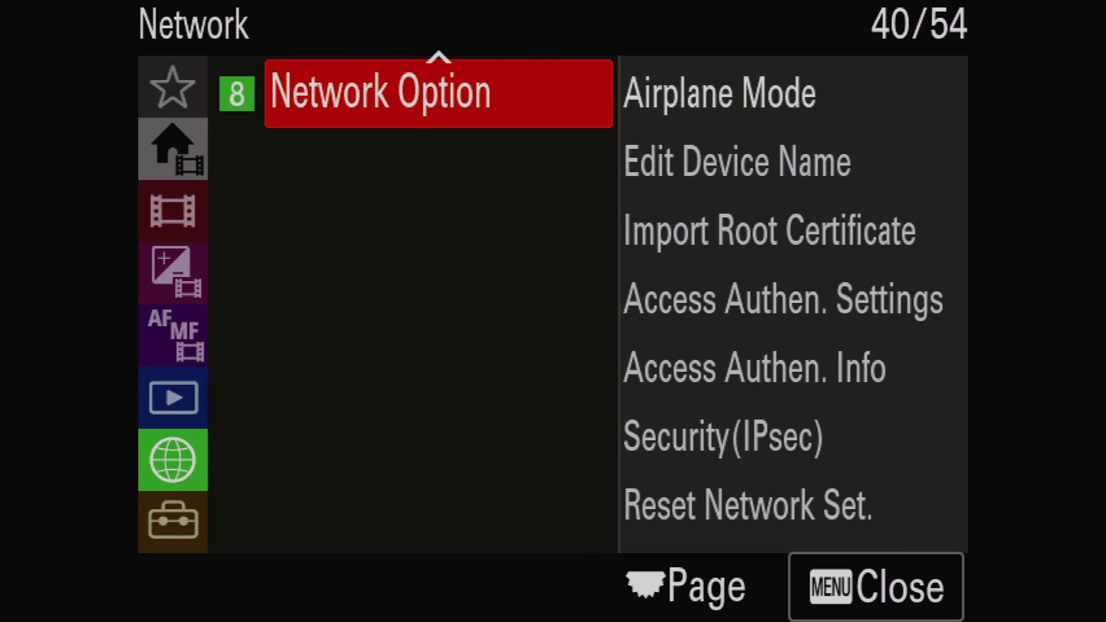
key(Down)
Step: Check that HDMI Output Settings show RAW Output Off, then exit to 4K 25p live view
key(Down)
key(Down)
key(Down)
key(Down)
key(Down)
key(Down)
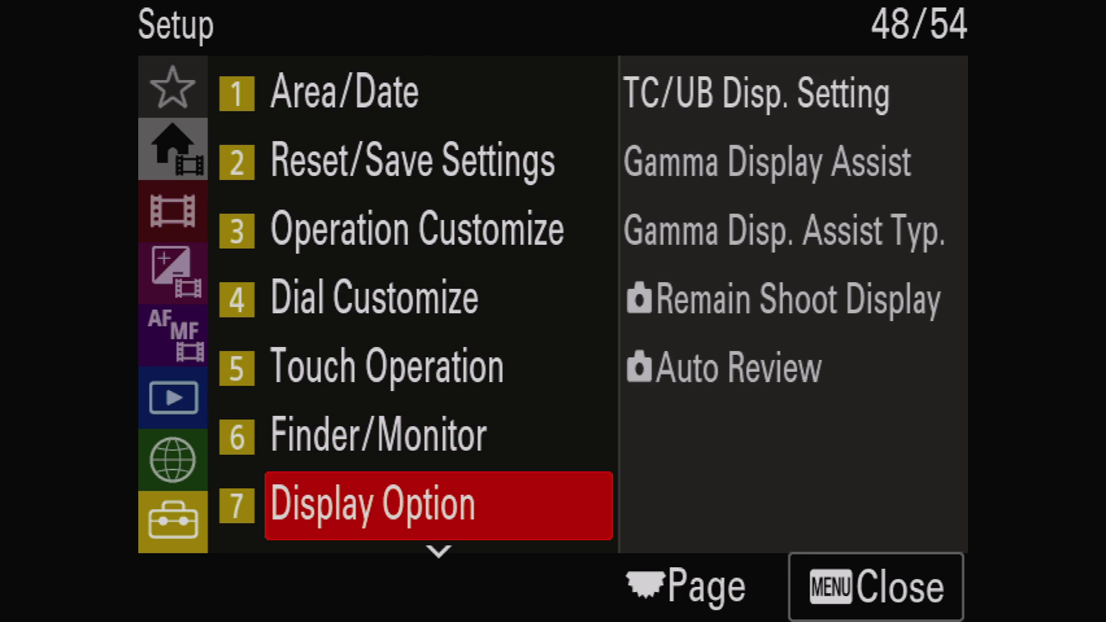
key(Down)
key(Down)
key(Down)
key(Down)
key(Return)
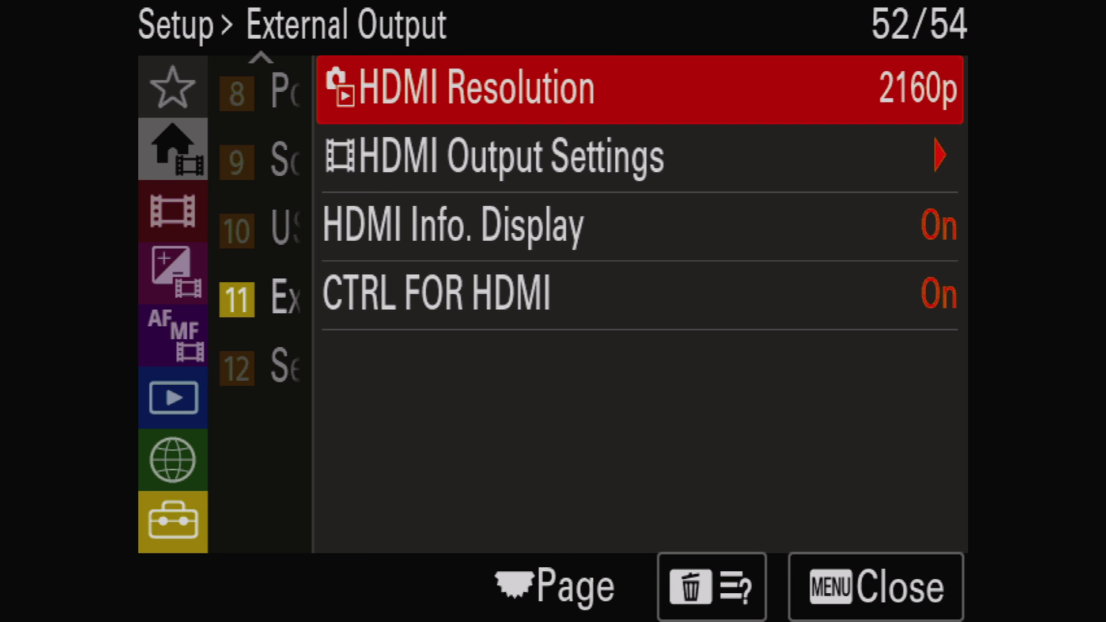
key(Down)
key(Return)
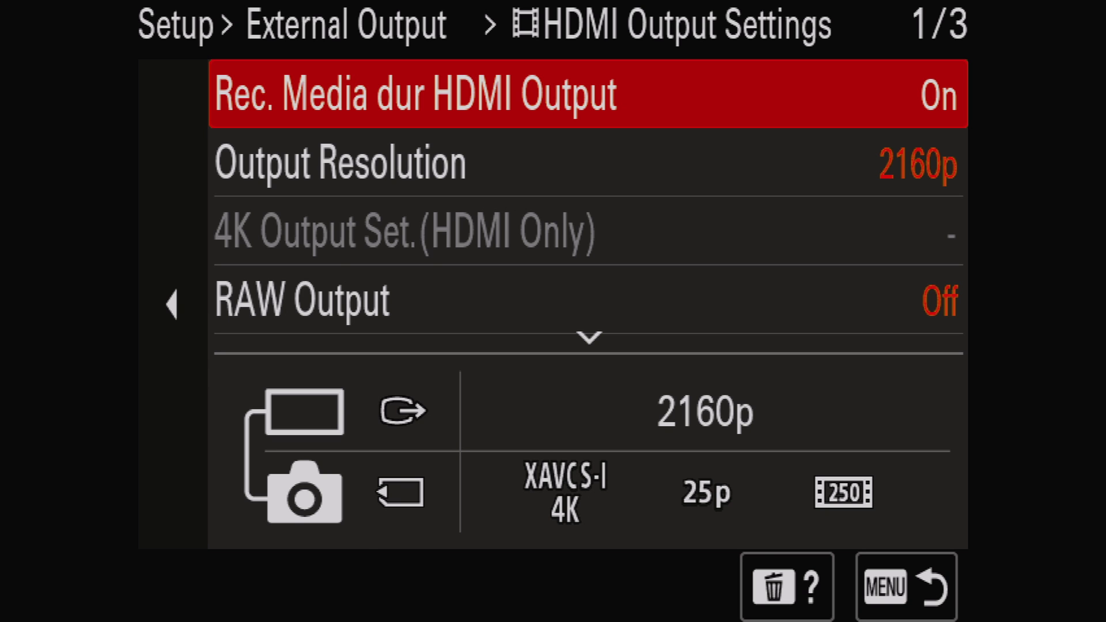
key(Escape)
key(Escape)
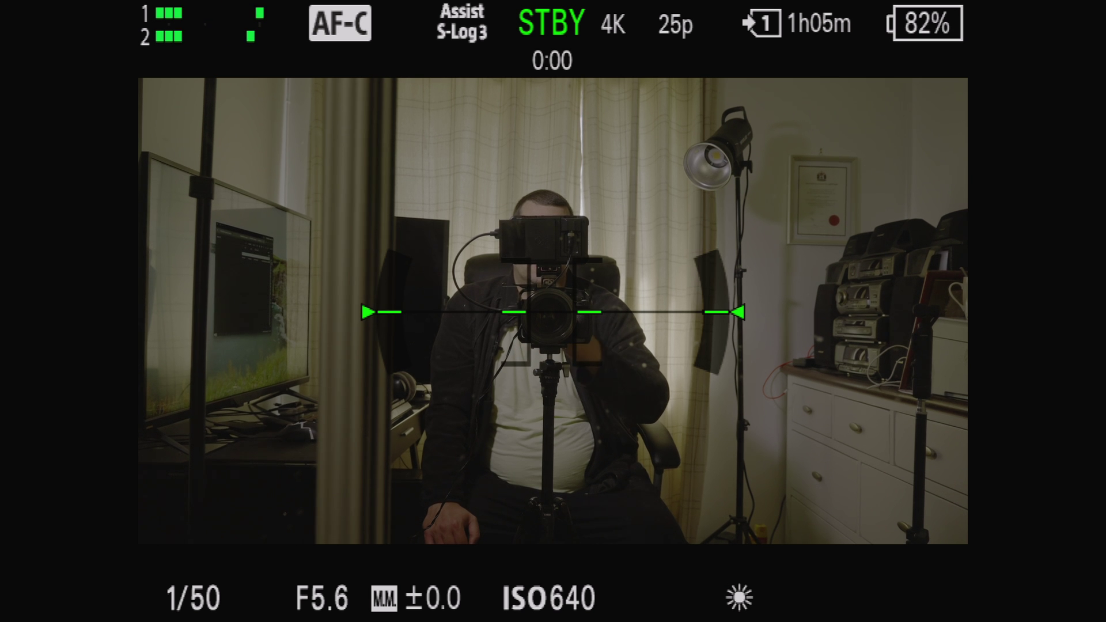